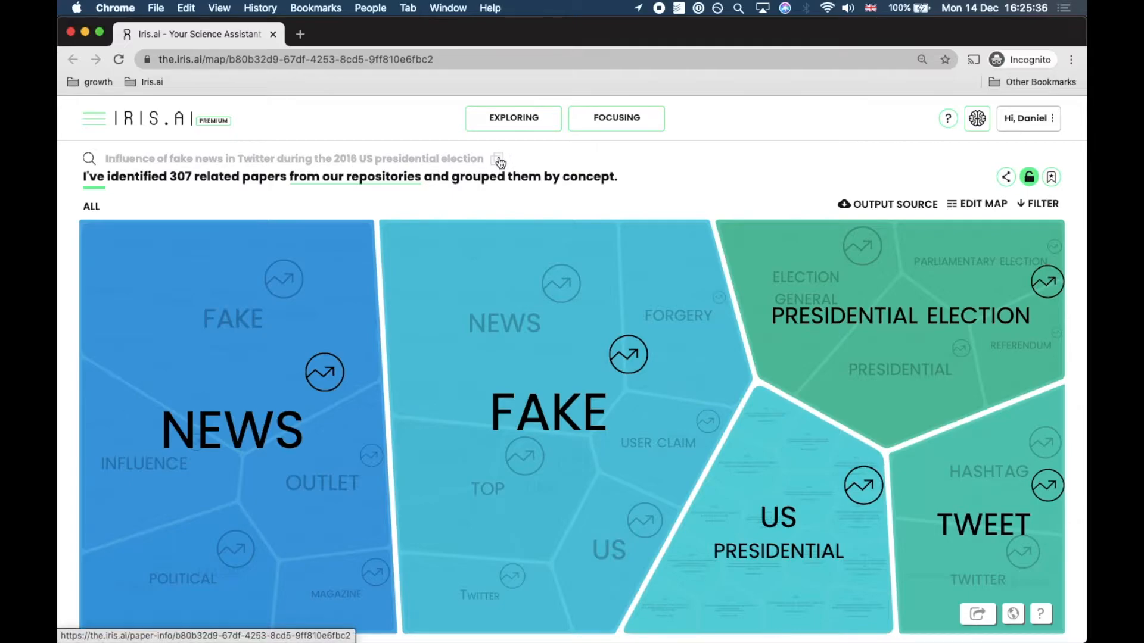
Delete the first sentence of the map's source abstract and submit the edited text as a new map
{"action": "left_click", "coordinate": [499, 162]}
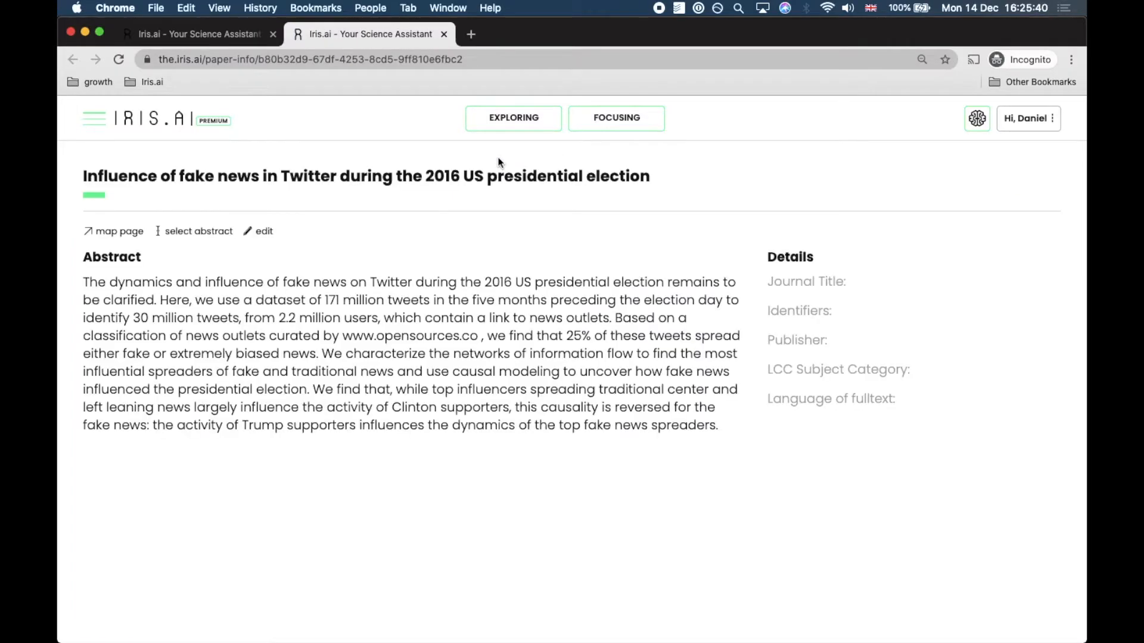
{"action": "left_click", "coordinate": [268, 232]}
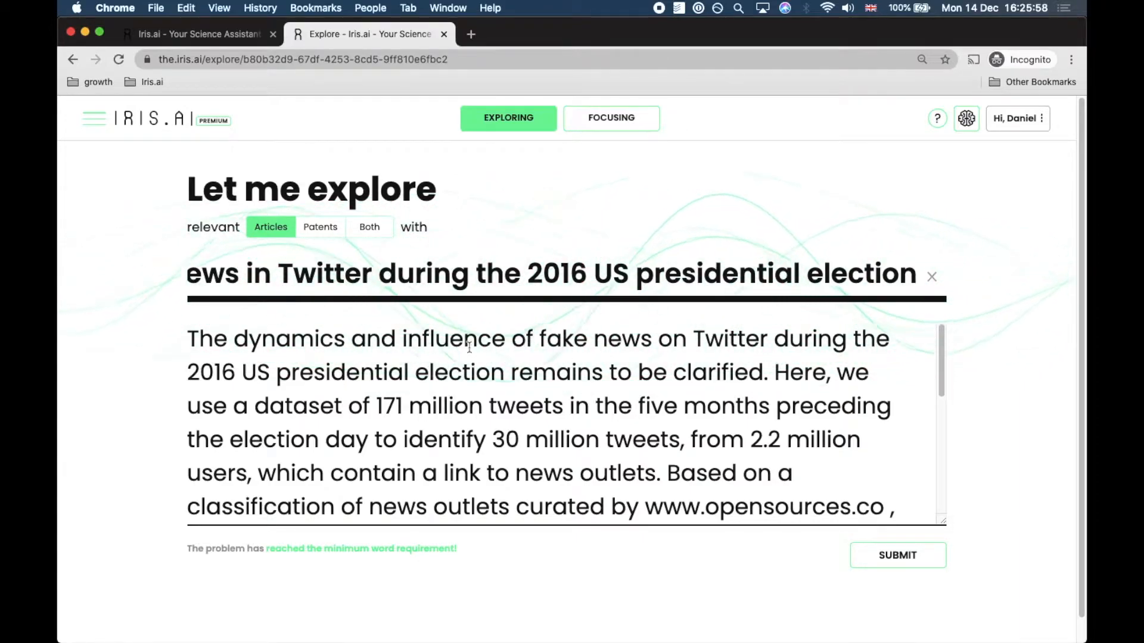
{"action": "left_click", "coordinate": [191, 338]}
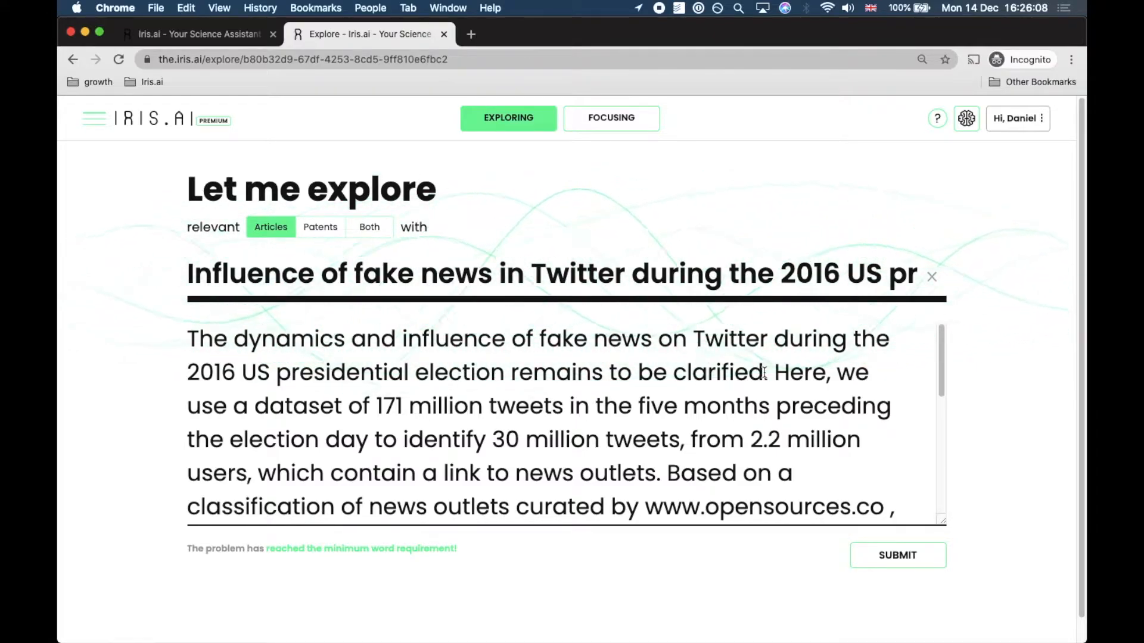
{"action": "left_click_drag", "start_coordinate": [773, 372], "coordinate": [177, 338]}
{"action": "key", "text": "BackSpace"}
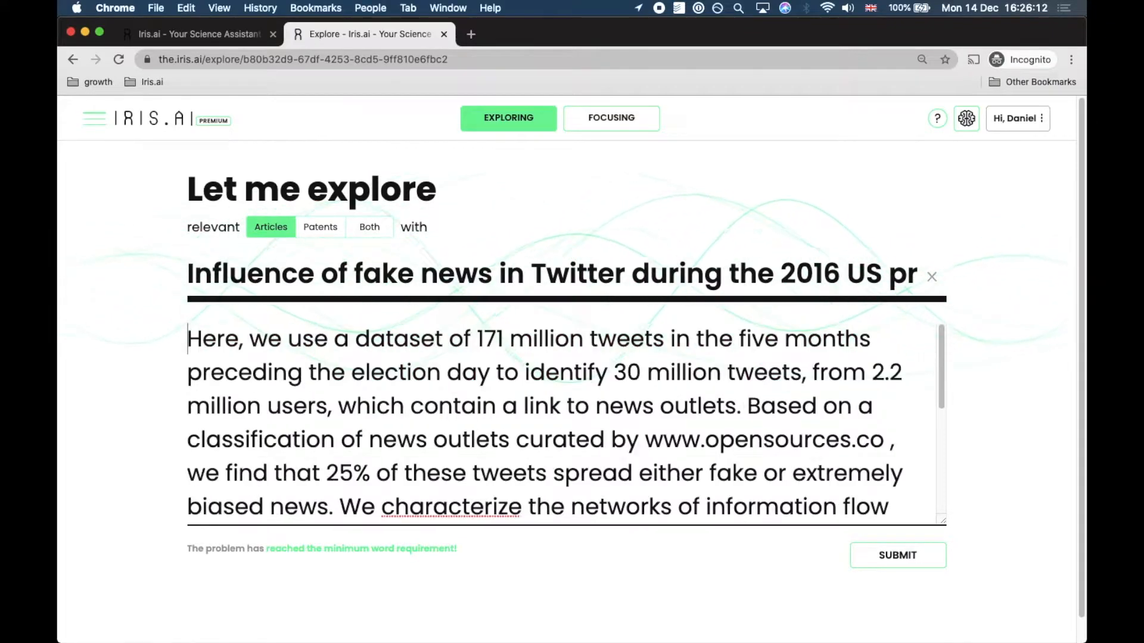
{"action": "left_click", "coordinate": [903, 564]}
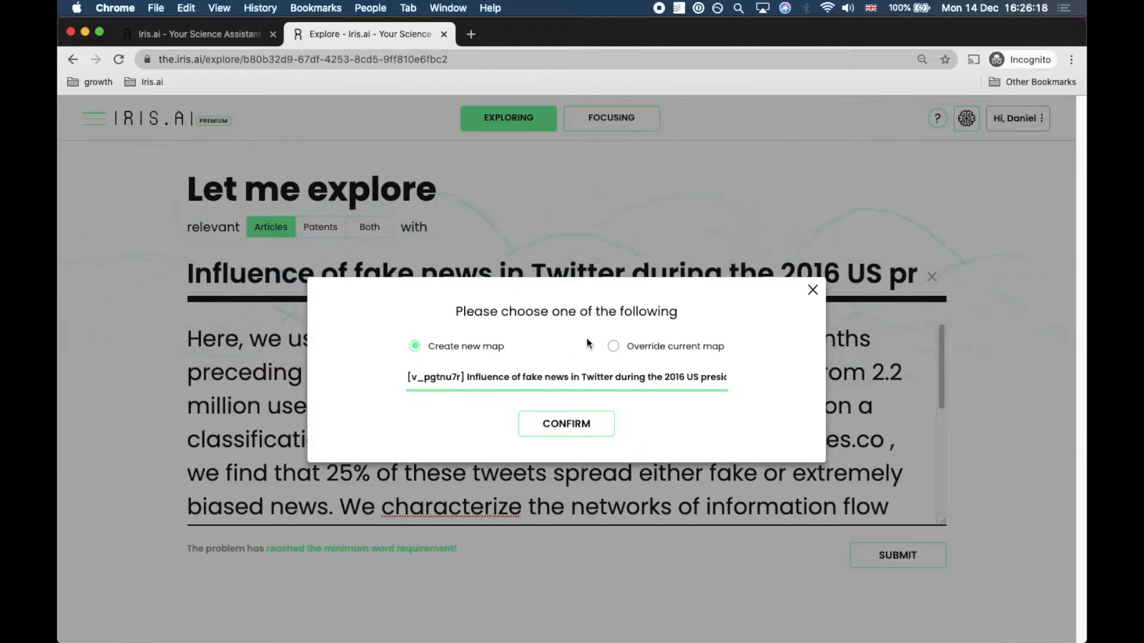
{"action": "left_click", "coordinate": [577, 425]}
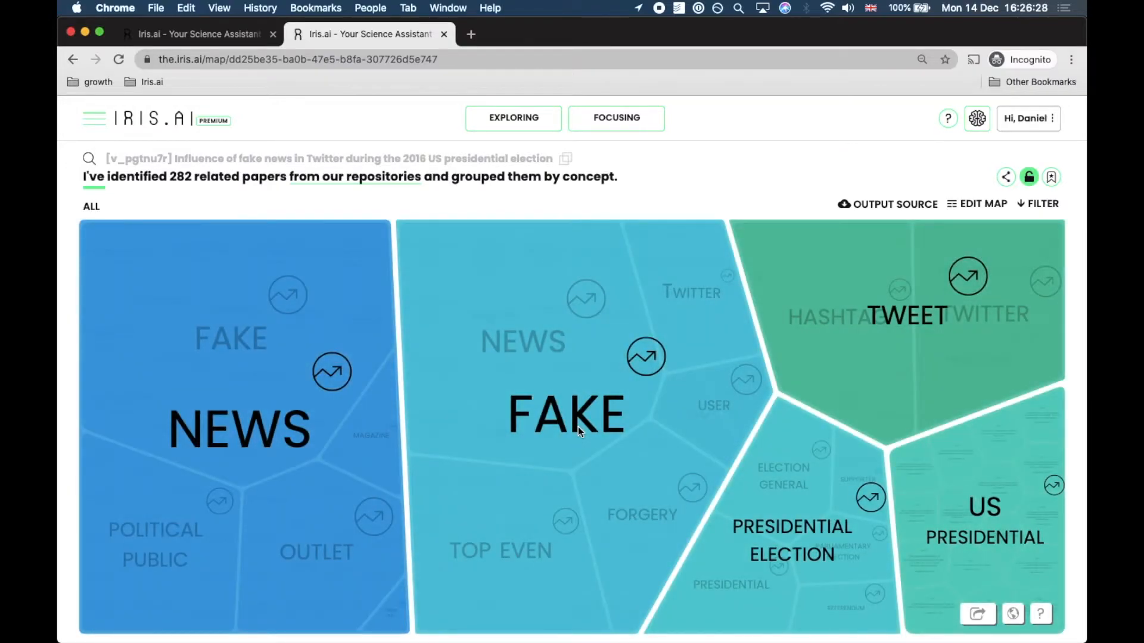
Check the number of related papers and browse the list of repositories they come from
{"action": "double_click", "coordinate": [179, 176]}
{"action": "mouse_move", "coordinate": [352, 178]}
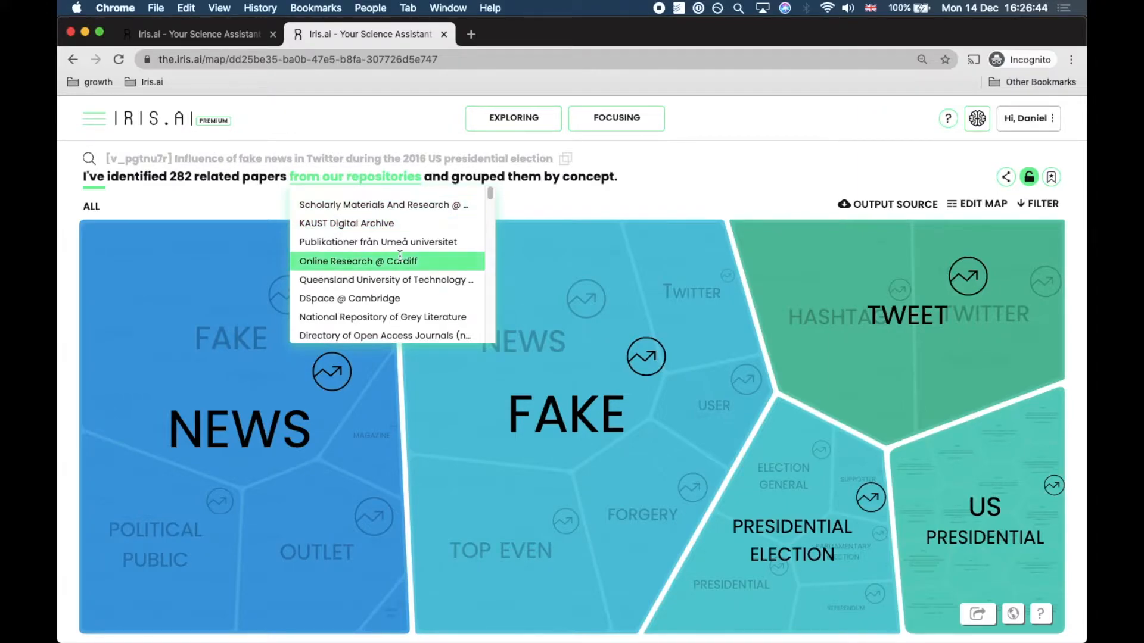
{"action": "scroll", "coordinate": [400, 256], "scroll_direction": "down", "scroll_amount": 5}
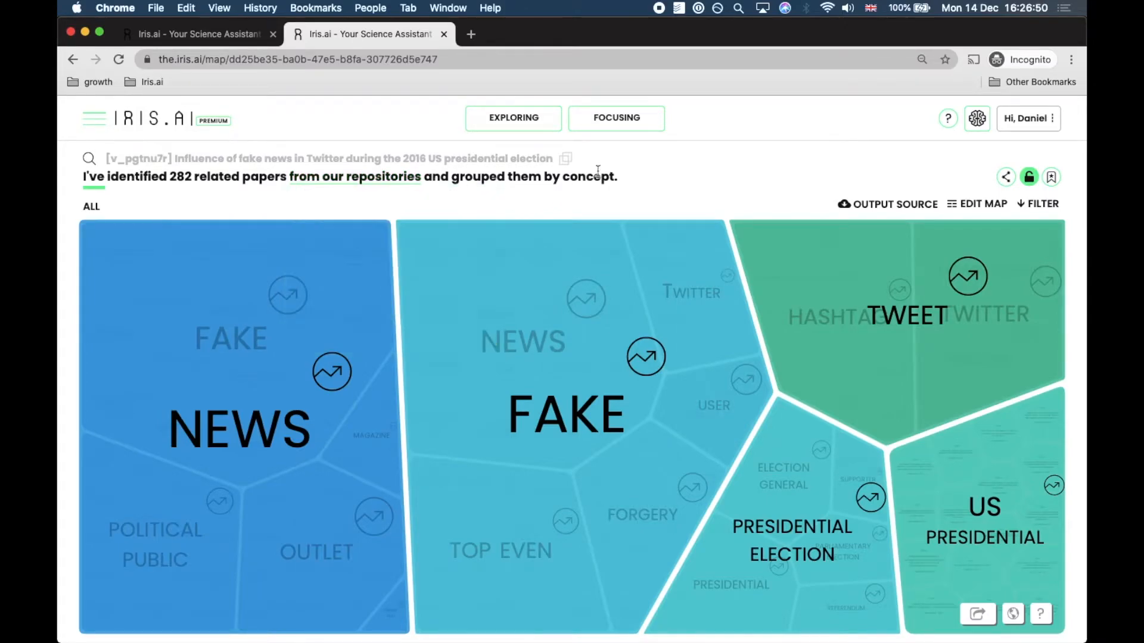
Add a new "Remove these repositories" filter to the map
{"action": "left_click", "coordinate": [1042, 205]}
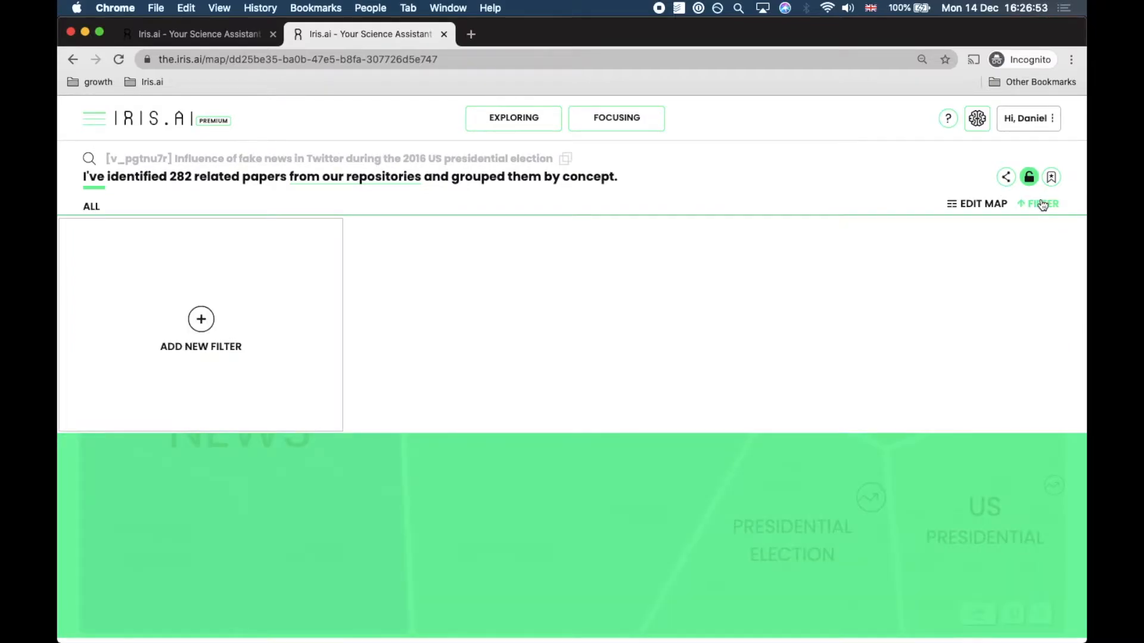
{"action": "left_click", "coordinate": [202, 319]}
{"action": "left_click", "coordinate": [208, 320]}
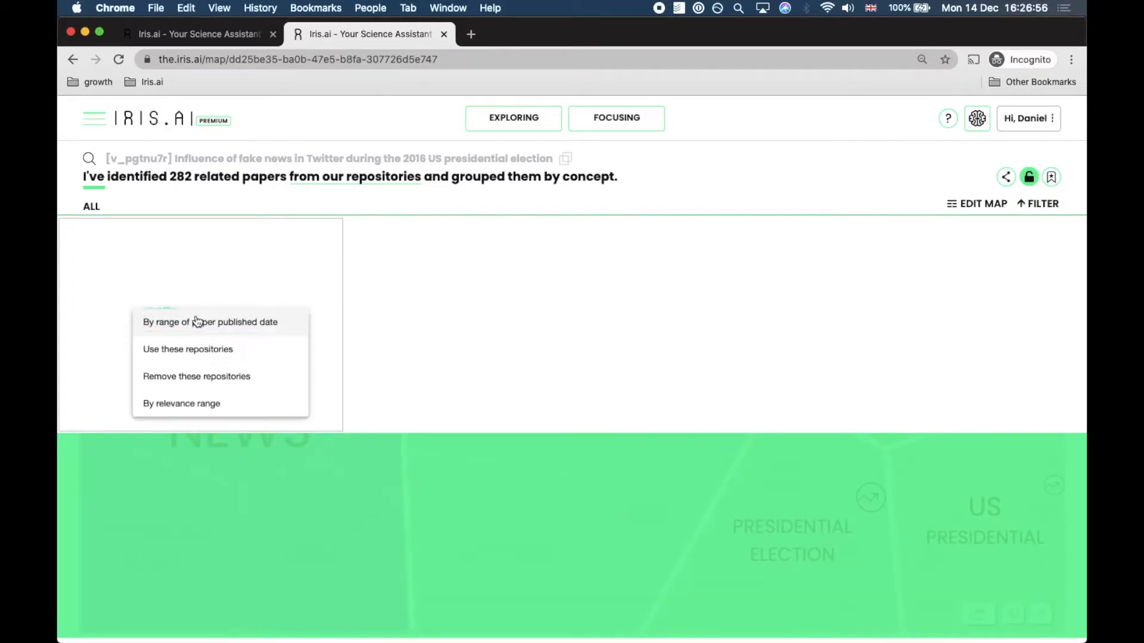
{"action": "left_click", "coordinate": [263, 376]}
{"action": "left_click", "coordinate": [200, 351]}
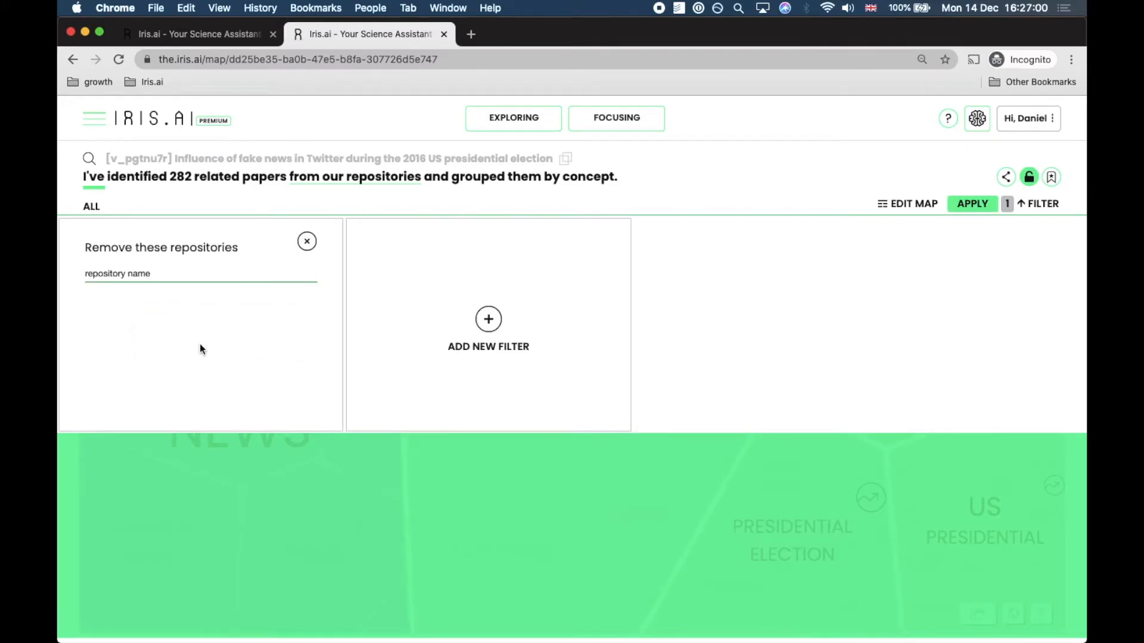
Exclude the repositories PubMed (Iris.AI), Europe PubMed Central and PubMed Central, and apply the filter
{"action": "left_click", "coordinate": [159, 271]}
{"action": "type", "text": "pubmed"}
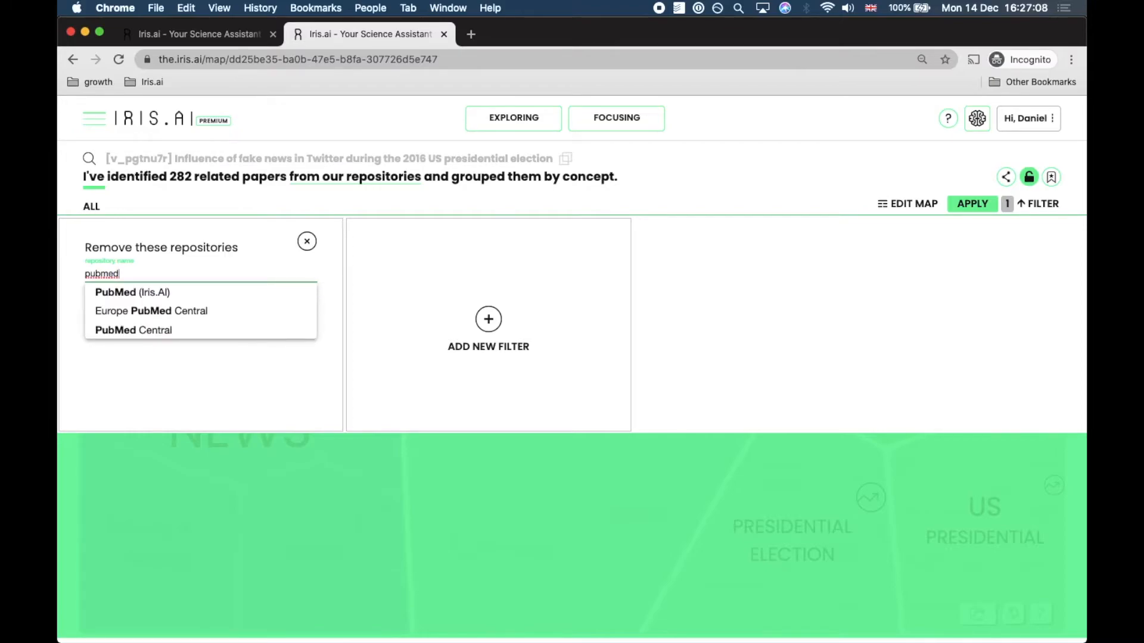
{"action": "left_click", "coordinate": [138, 292]}
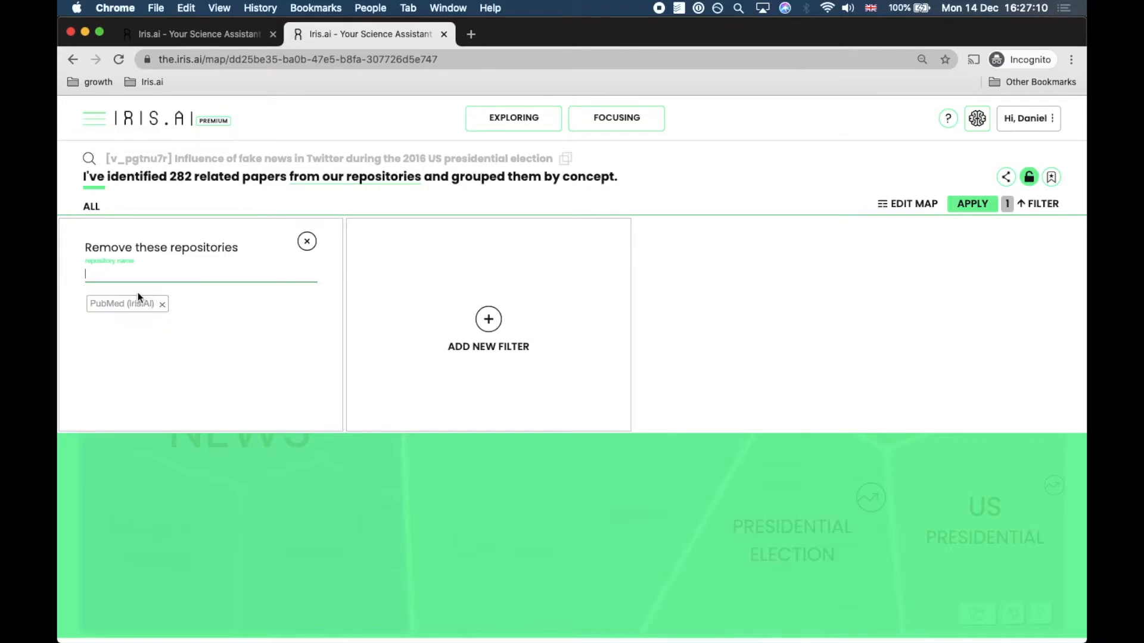
{"action": "type", "text": "pubm"}
{"action": "left_click", "coordinate": [123, 292]}
{"action": "type", "text": "pubm"}
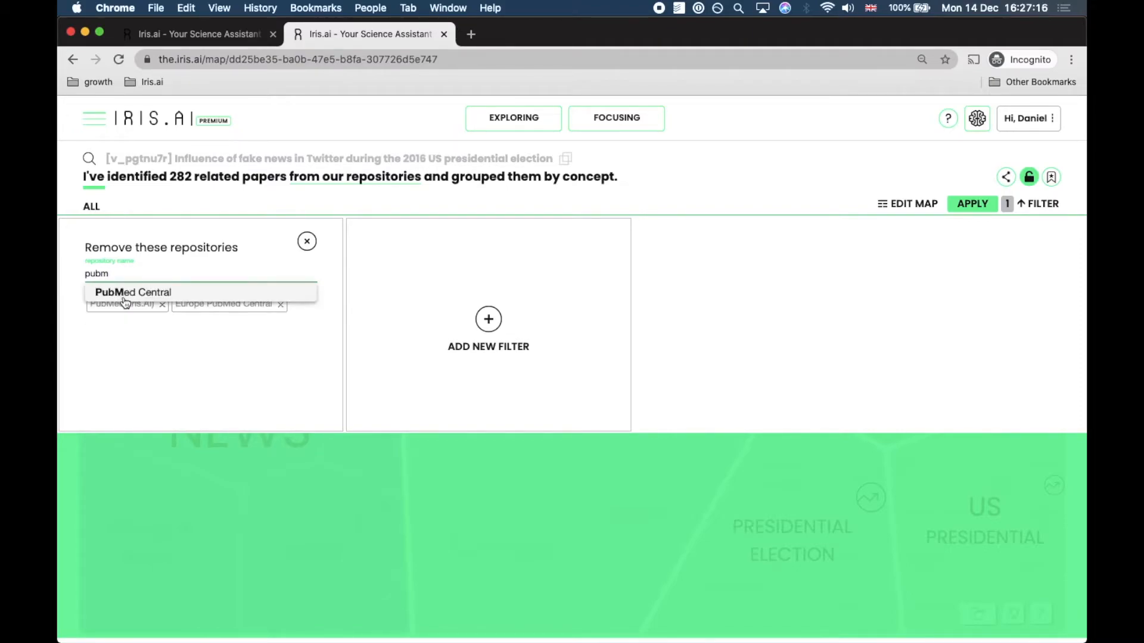
{"action": "left_click", "coordinate": [124, 292]}
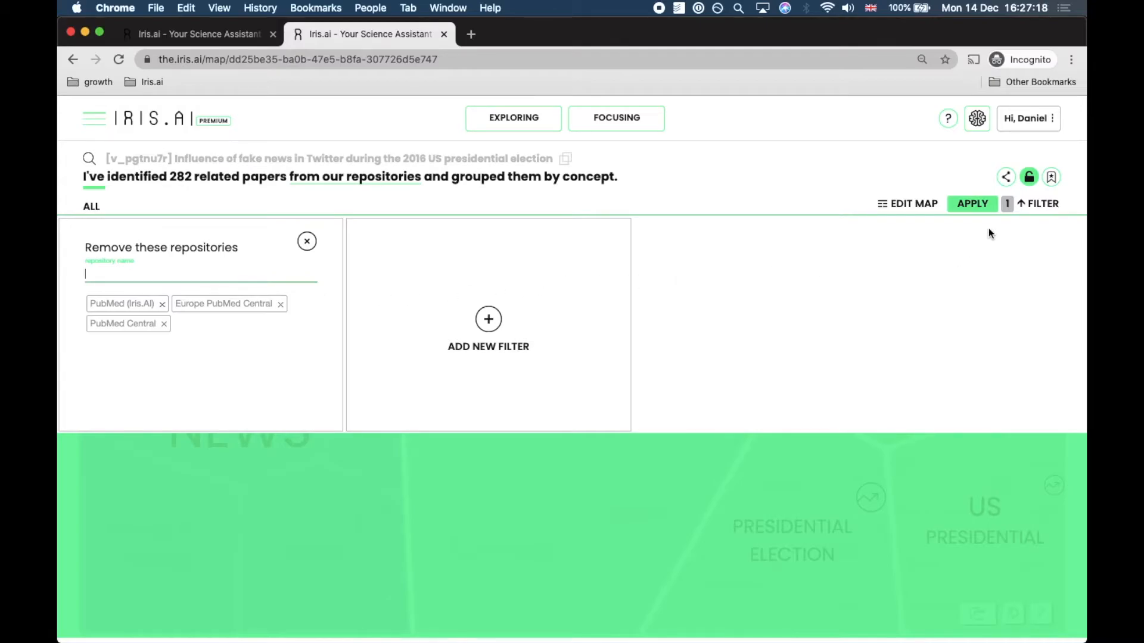
{"action": "left_click", "coordinate": [973, 204]}
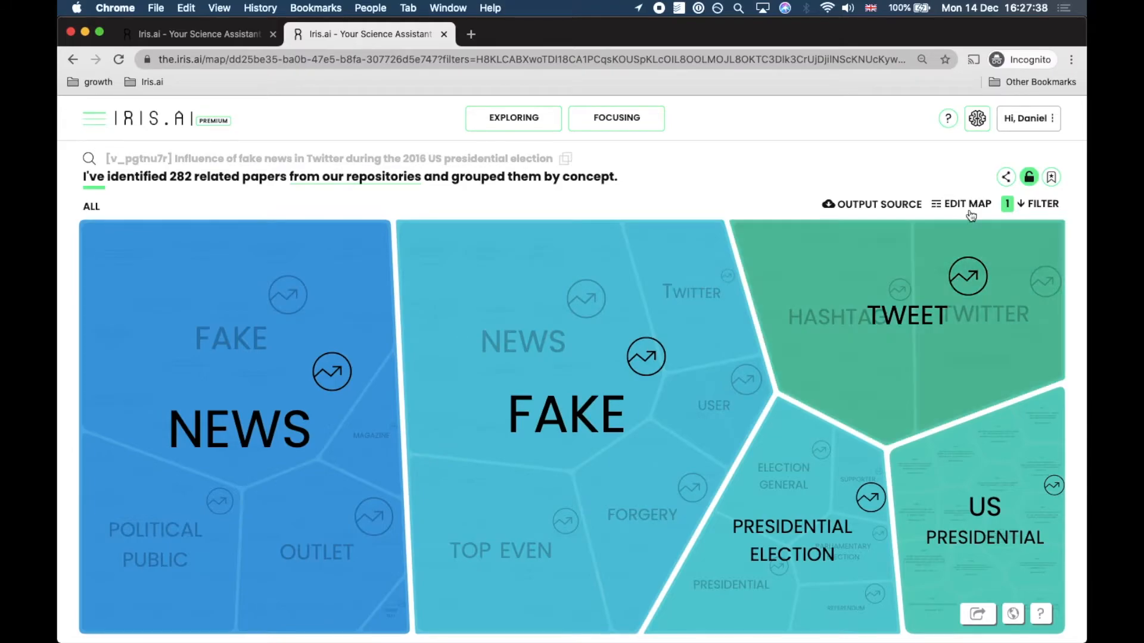
Remove the top-level news concept from the fully expanded map hierarchy and save the result as a new map
{"action": "left_click", "coordinate": [966, 207]}
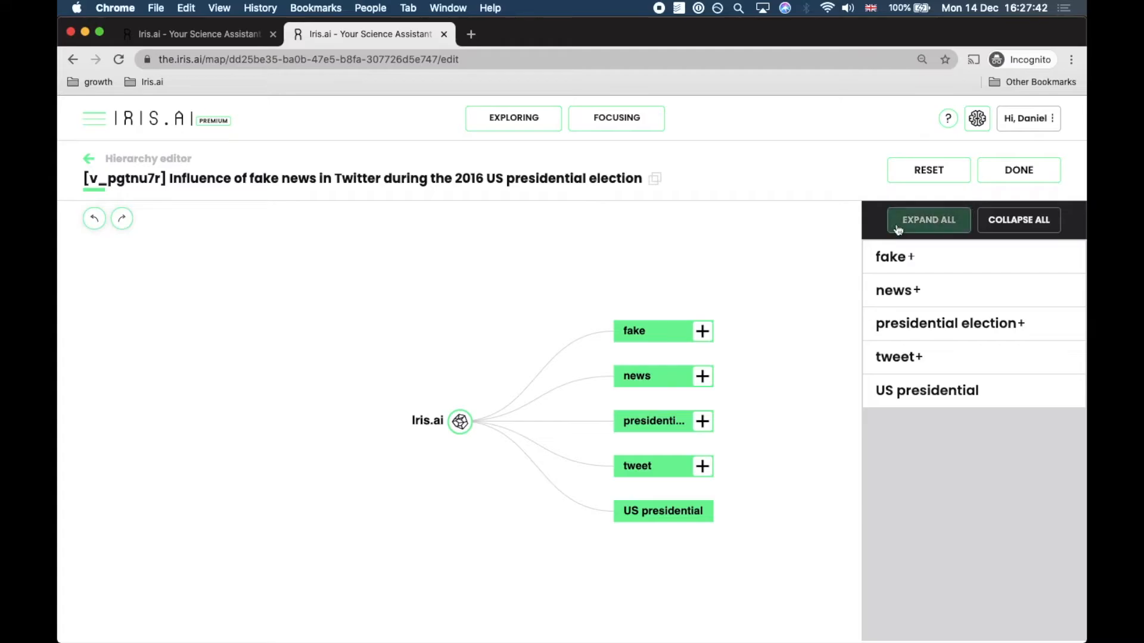
{"action": "left_click", "coordinate": [928, 220]}
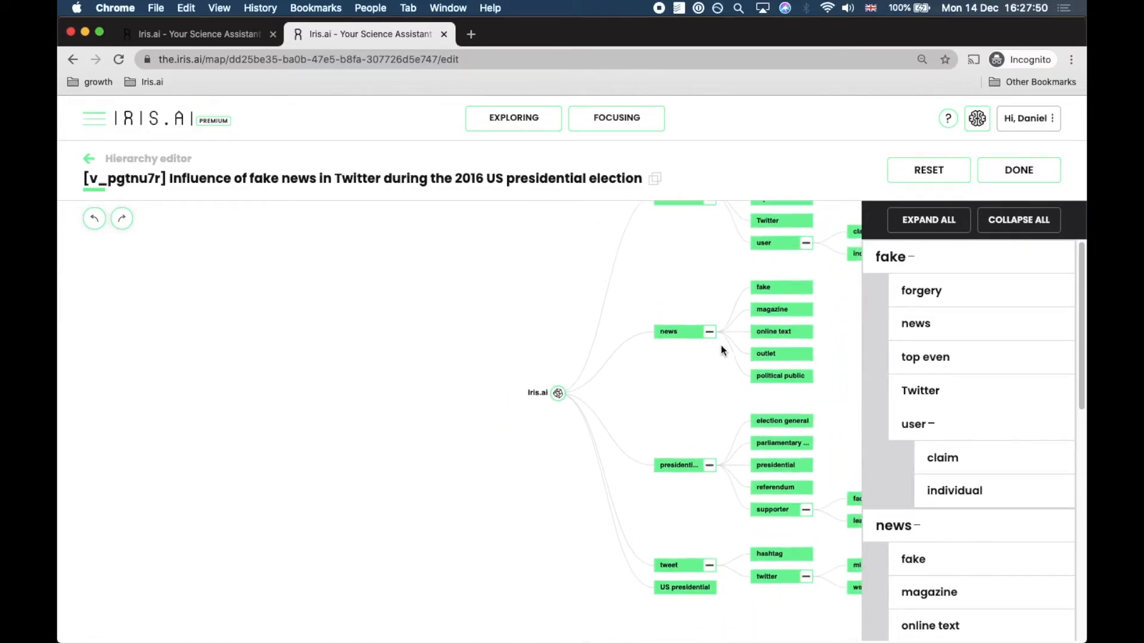
{"action": "mouse_move", "coordinate": [701, 337]}
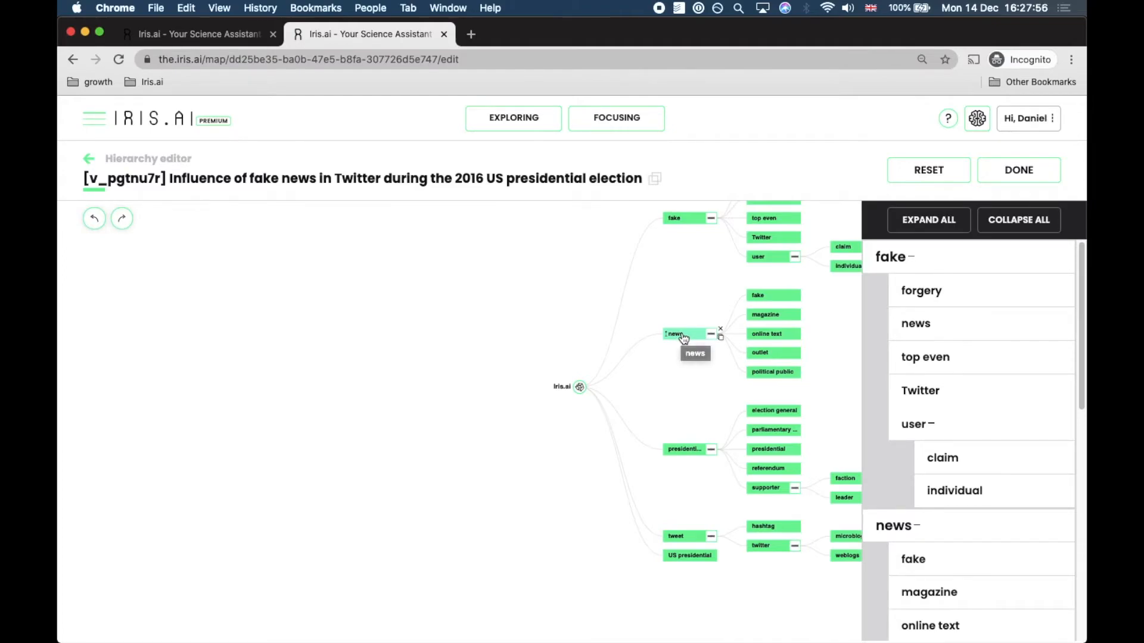
{"action": "left_click", "coordinate": [722, 333]}
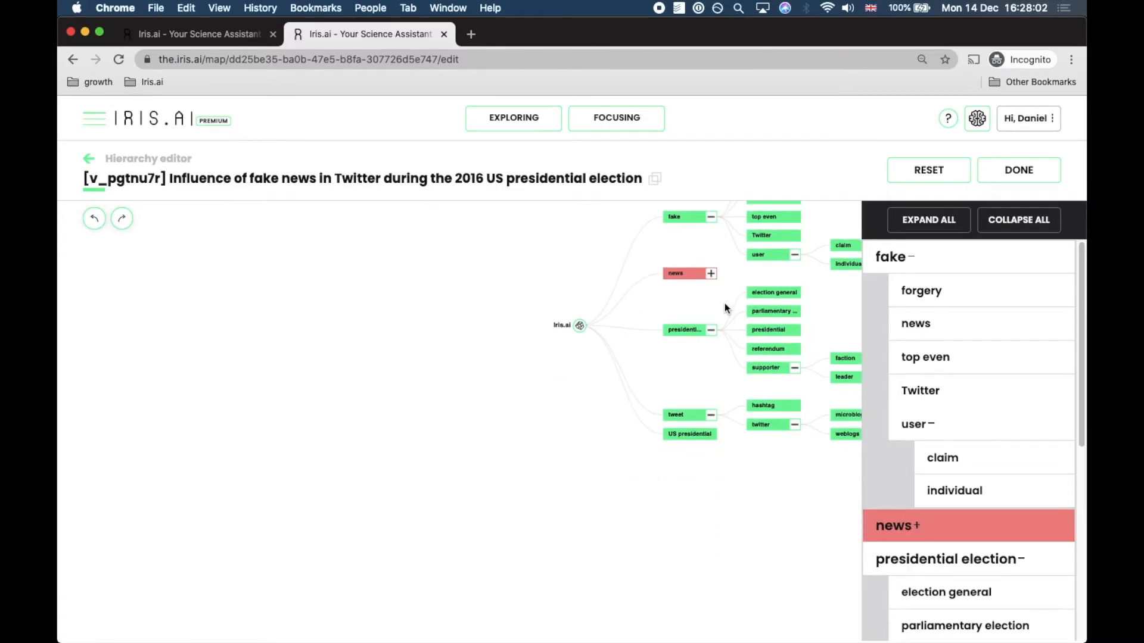
{"action": "left_click", "coordinate": [1033, 188]}
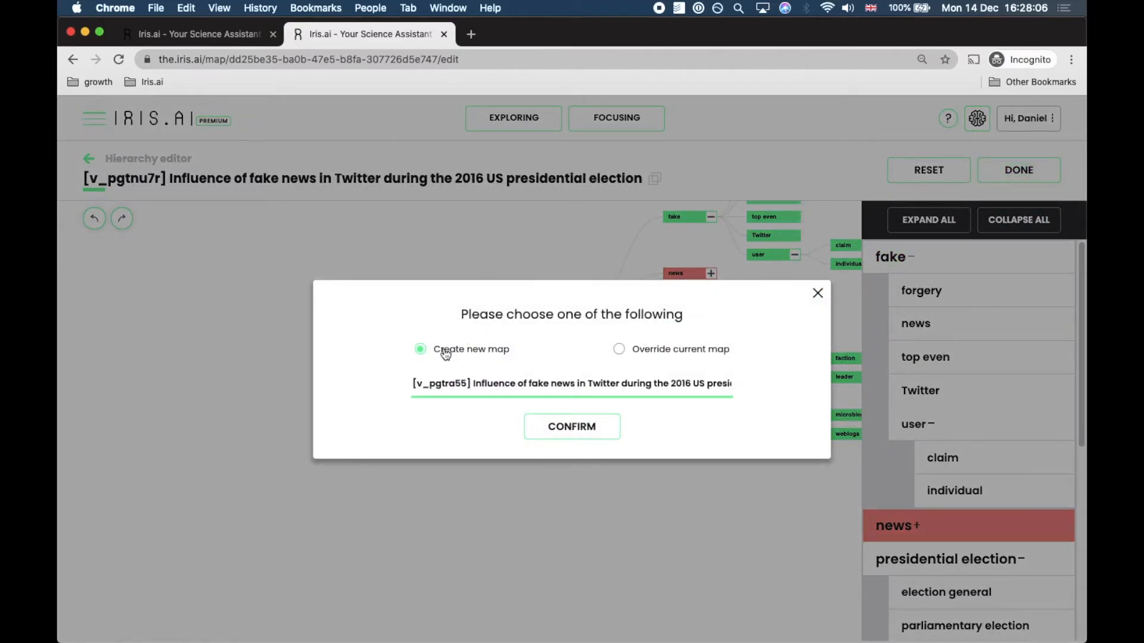
{"action": "left_click", "coordinate": [579, 426]}
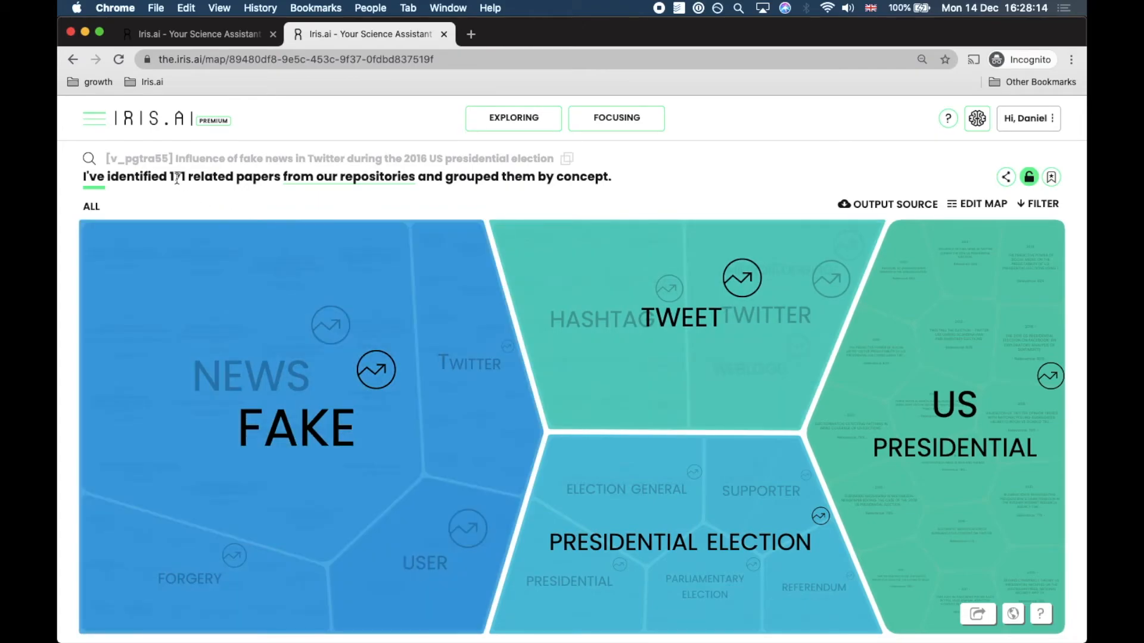
{"action": "double_click", "coordinate": [177, 178]}
Add a relevance range filter limited to 75–95 and apply it to the map
{"action": "left_click", "coordinate": [1044, 209]}
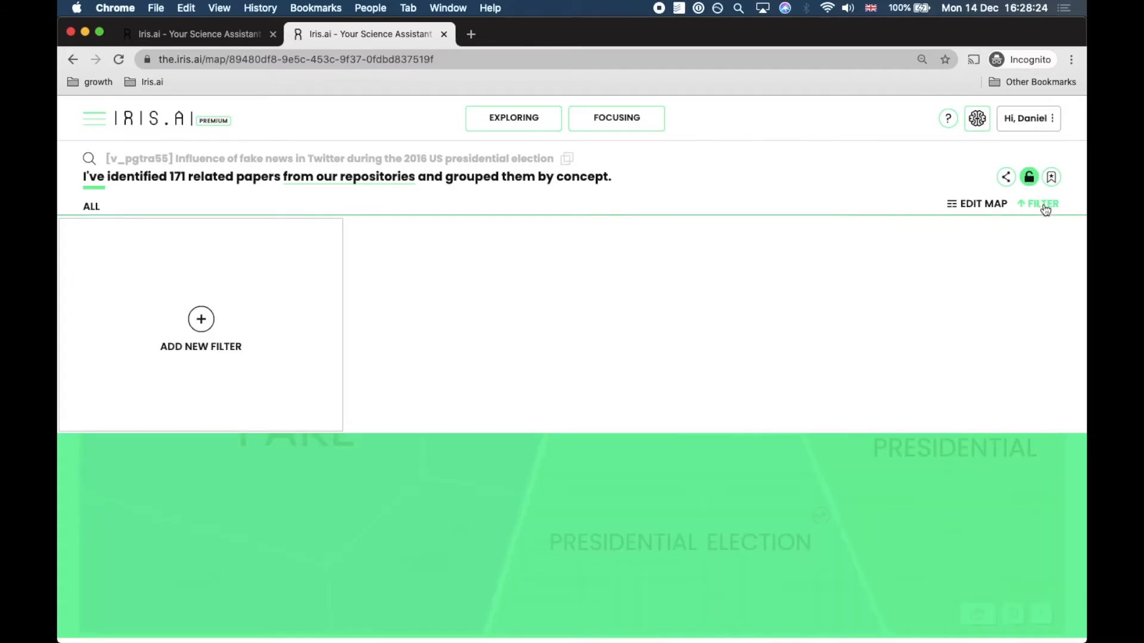
{"action": "left_click", "coordinate": [201, 321]}
{"action": "left_click", "coordinate": [203, 322]}
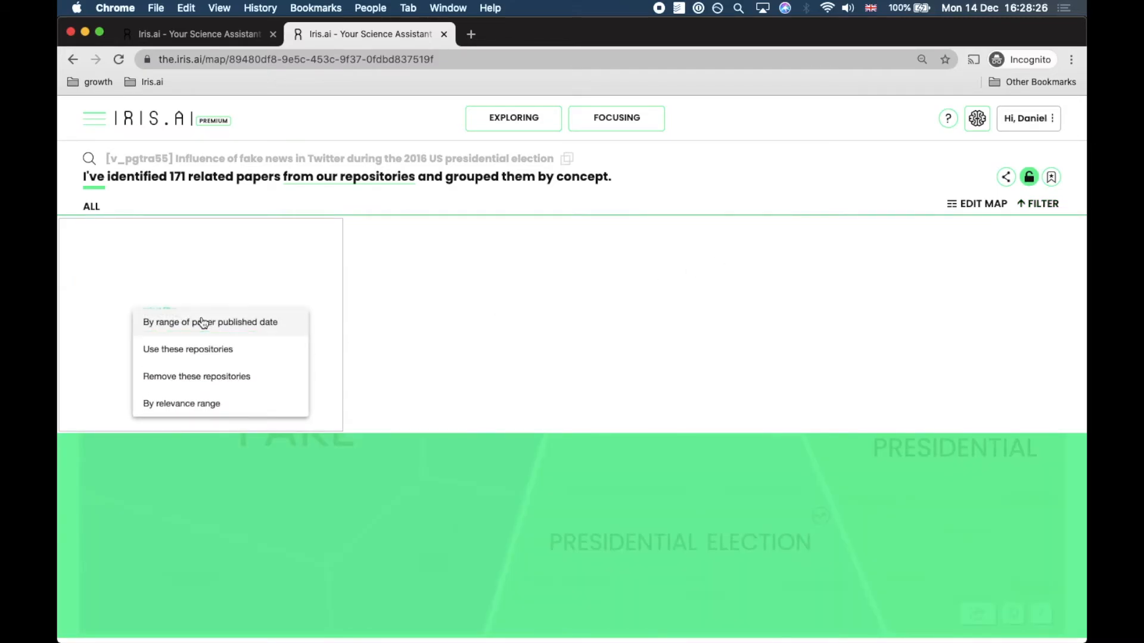
{"action": "left_click", "coordinate": [207, 403]}
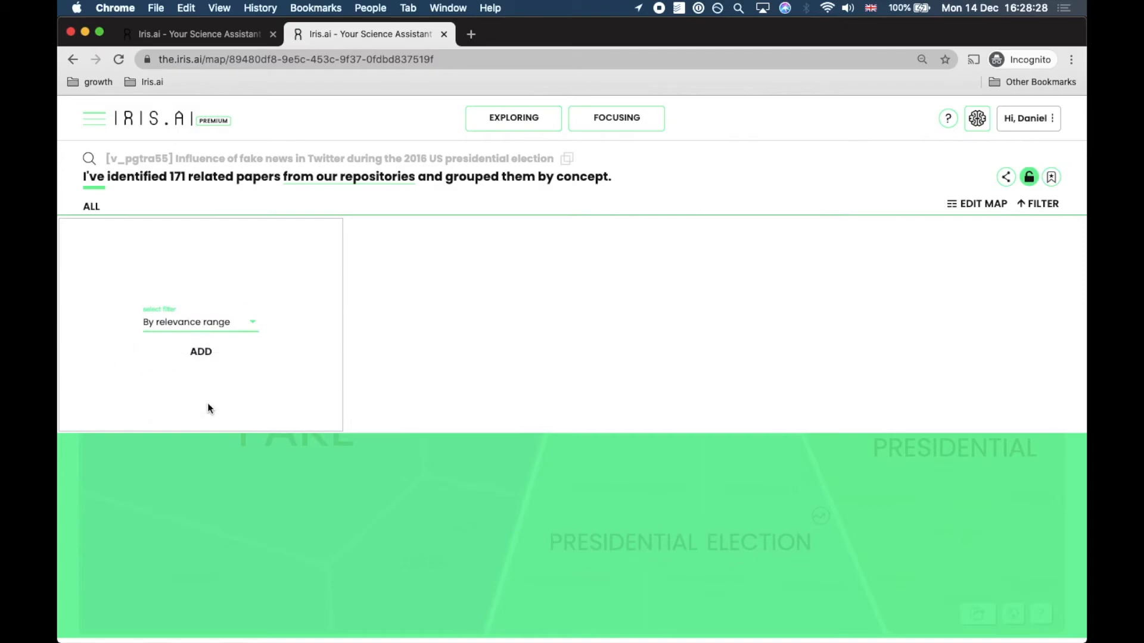
{"action": "left_click", "coordinate": [202, 356]}
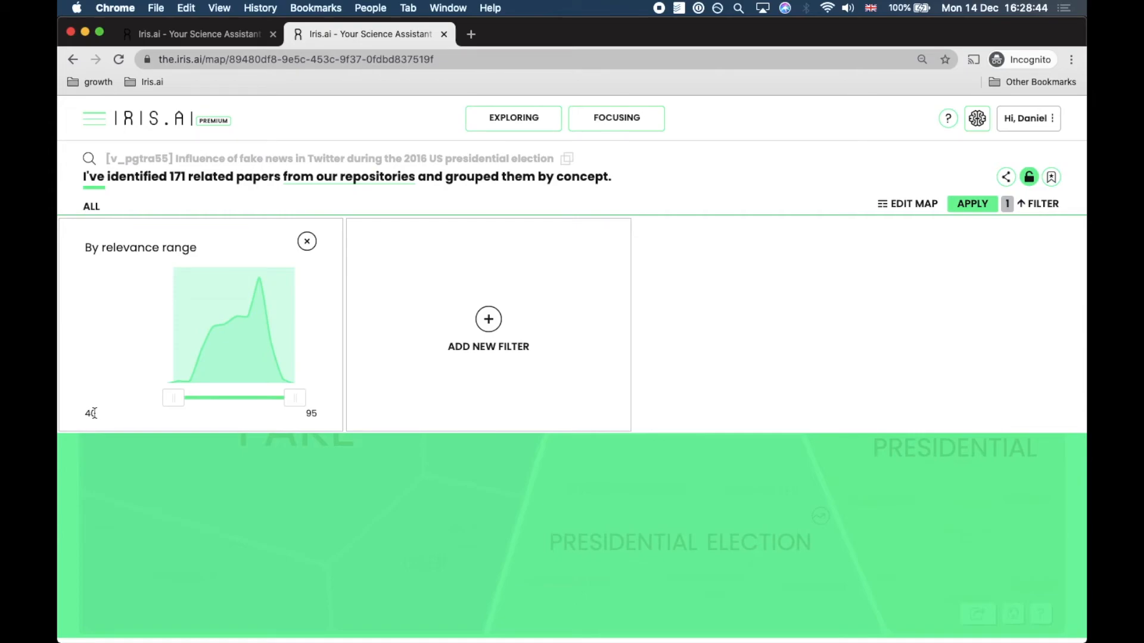
{"action": "left_click_drag", "start_coordinate": [175, 401], "coordinate": [250, 399]}
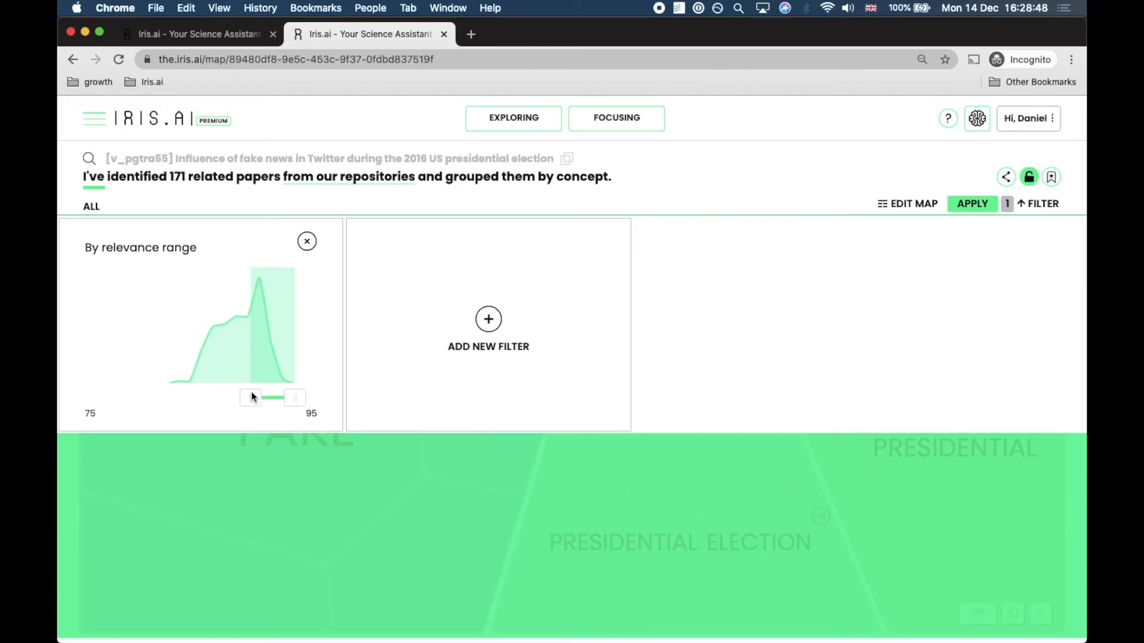
{"action": "left_click", "coordinate": [977, 205]}
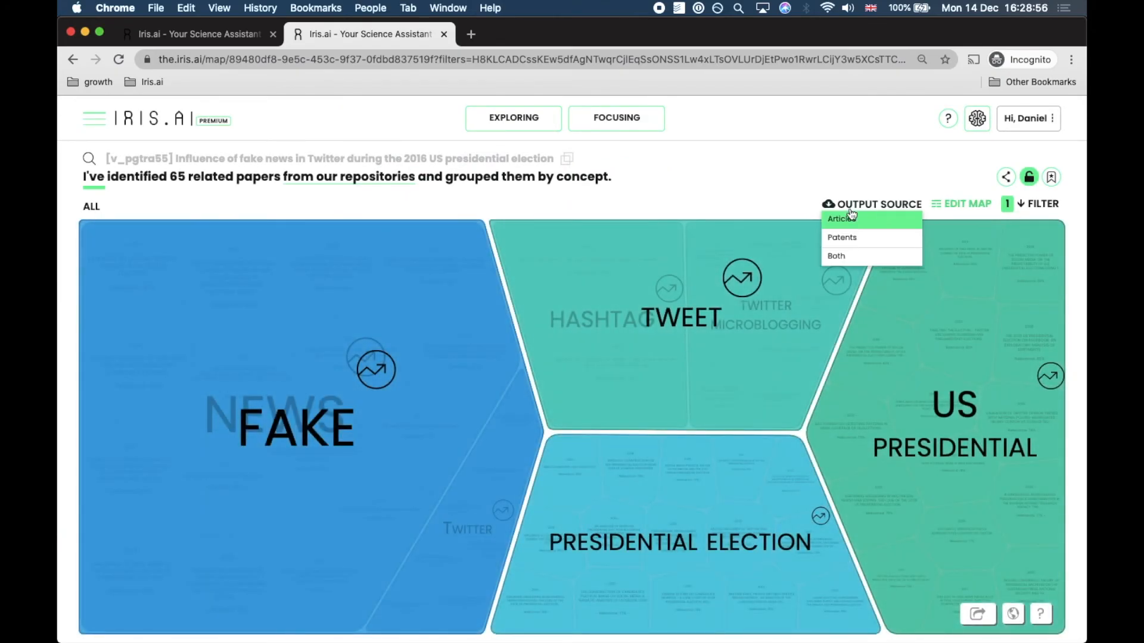
Check the filtered paper count, and look over the papers in the News group inside the Fake concept
{"action": "double_click", "coordinate": [177, 177]}
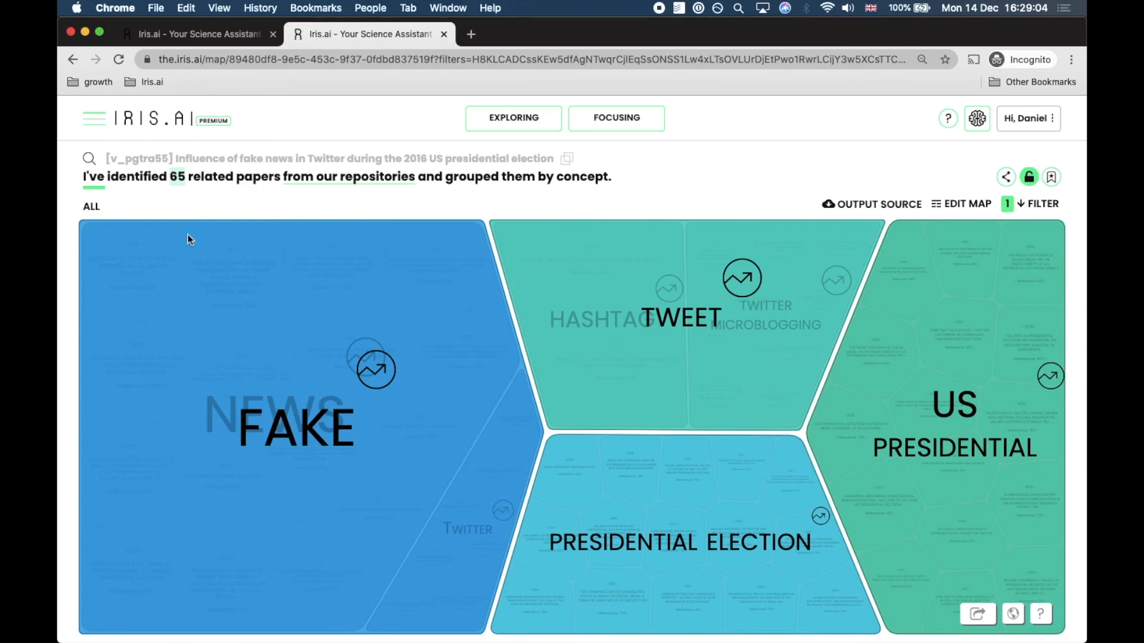
{"action": "left_click", "coordinate": [223, 319]}
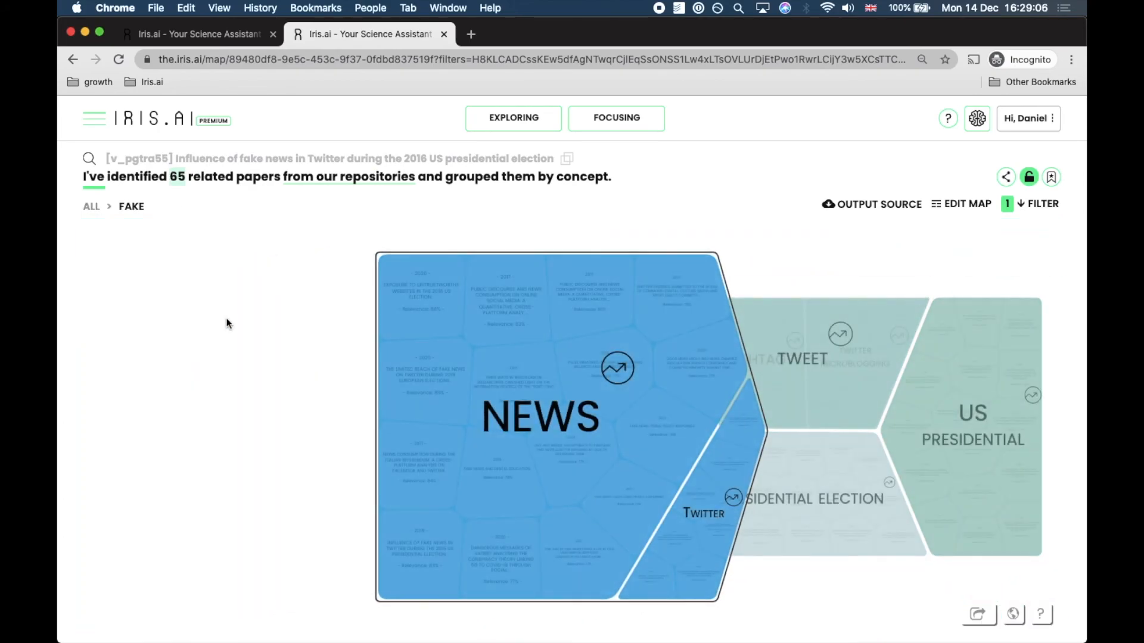
{"action": "left_click", "coordinate": [438, 335]}
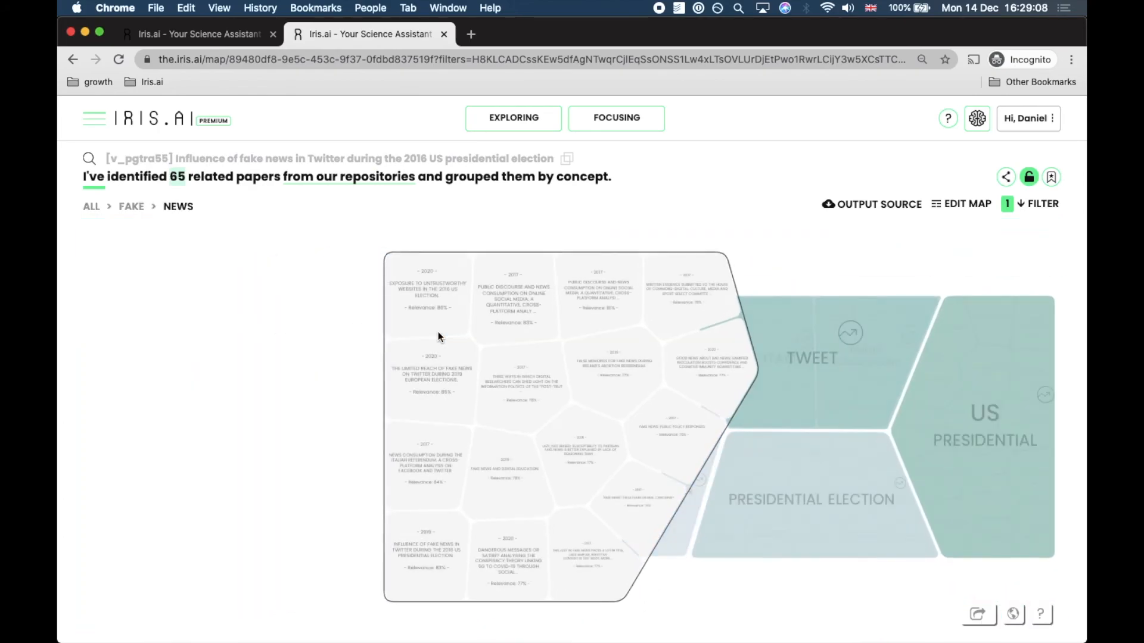
{"action": "mouse_move", "coordinate": [433, 321]}
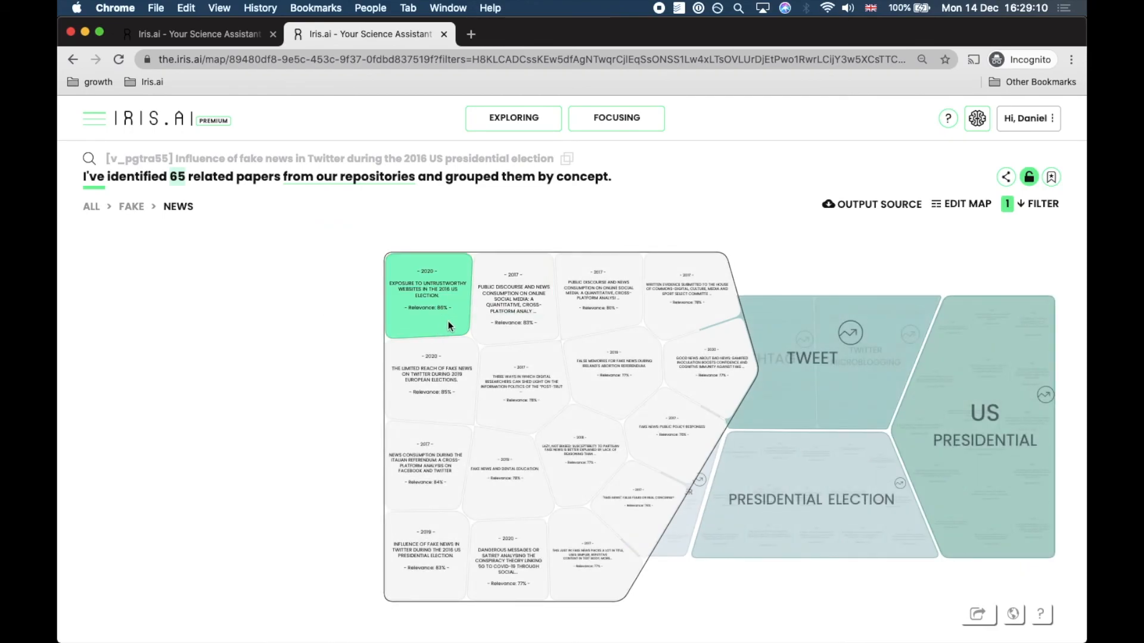
{"action": "mouse_move", "coordinate": [616, 481]}
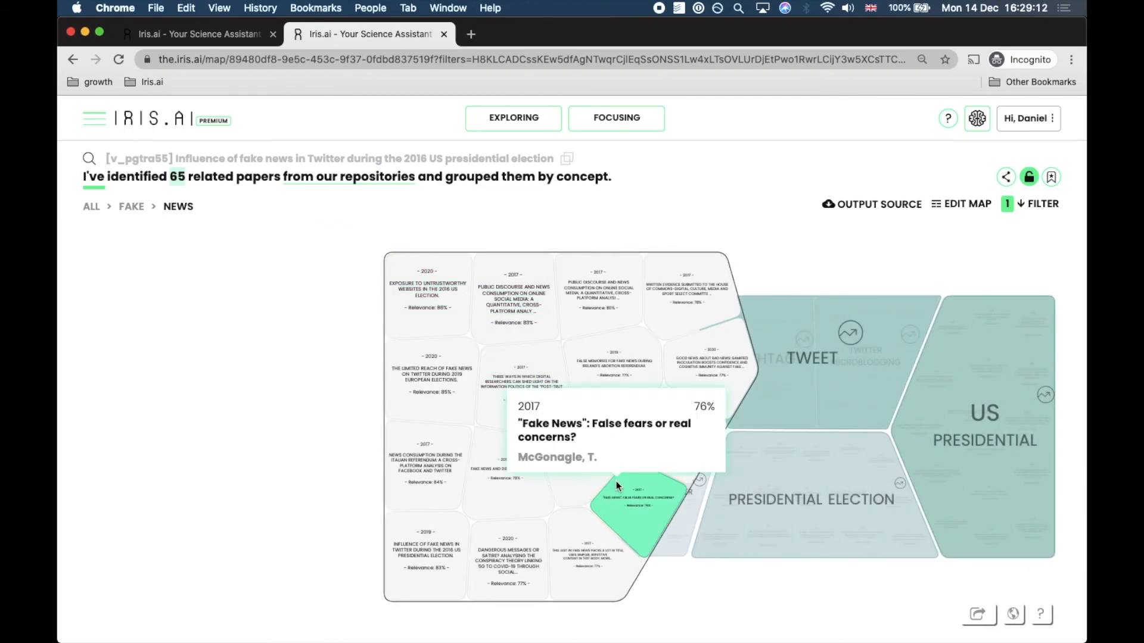